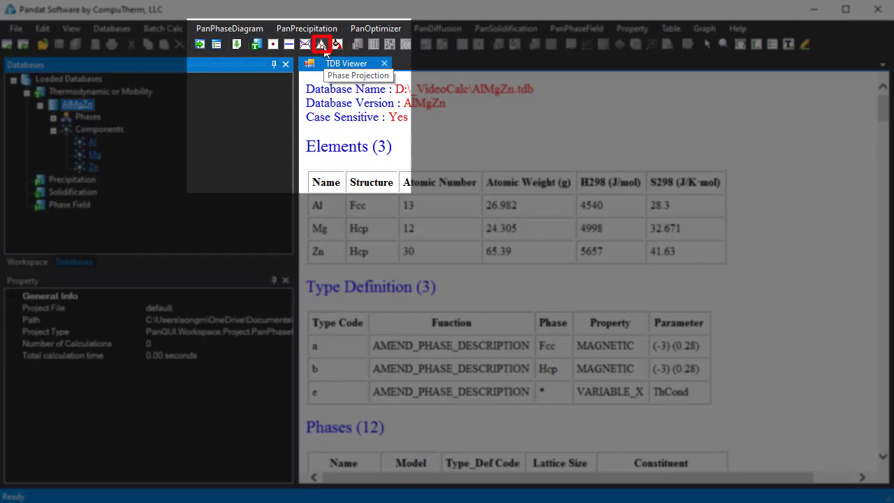
# Step: Set up a Phase Projection calculation with isotherms at 50 °C intervals, using x(Zn) for the X axis and x(Al) for the Y axis
pyautogui.click(255, 30)
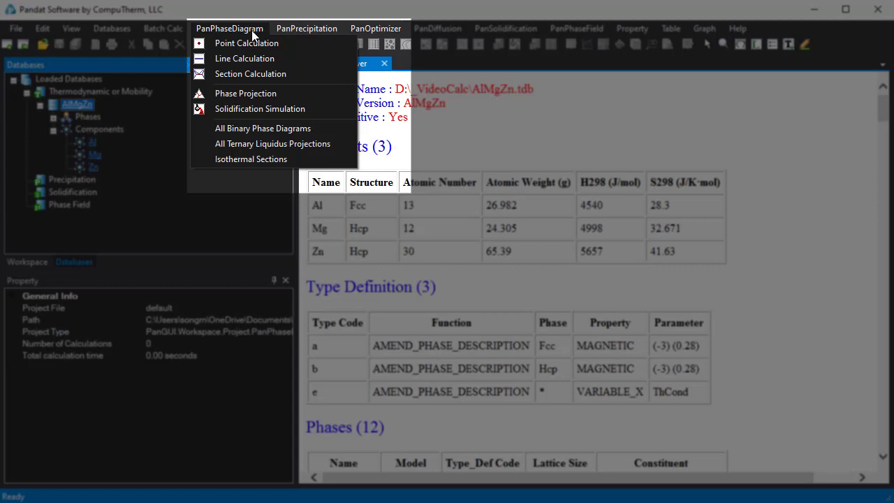
pyautogui.click(291, 93)
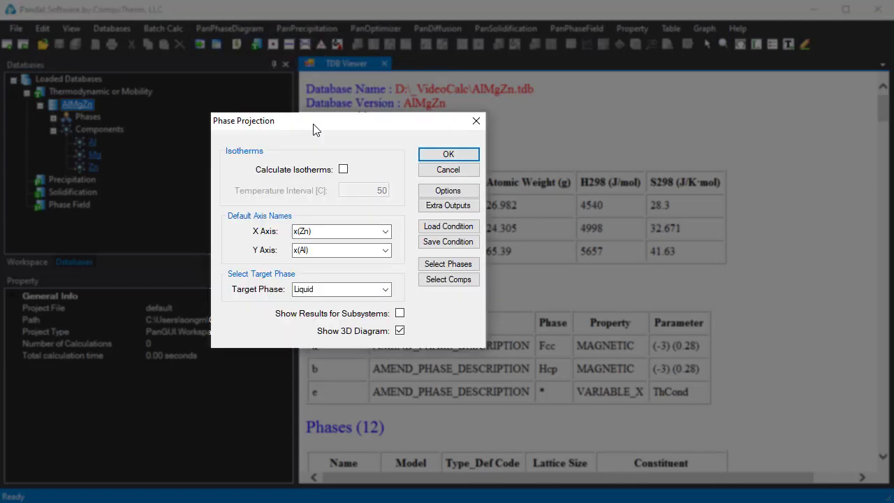
pyautogui.click(344, 170)
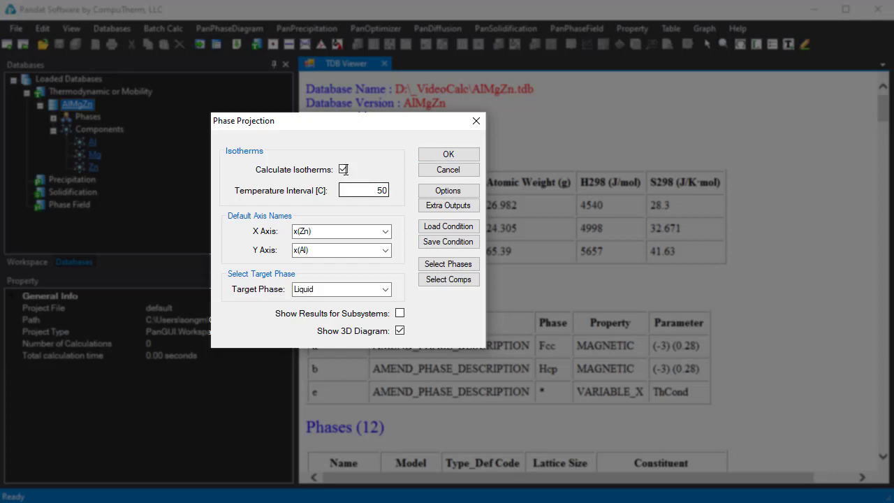
pyautogui.click(386, 233)
pyautogui.click(386, 234)
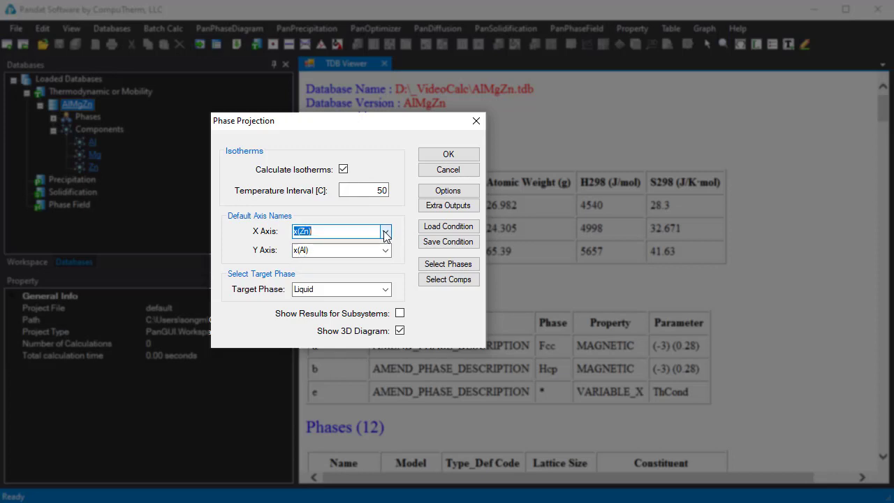
pyautogui.click(386, 251)
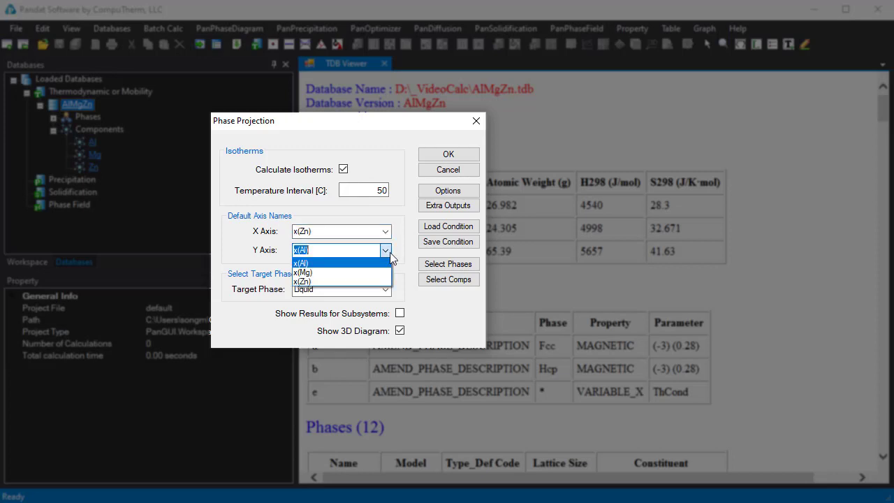
pyautogui.click(390, 252)
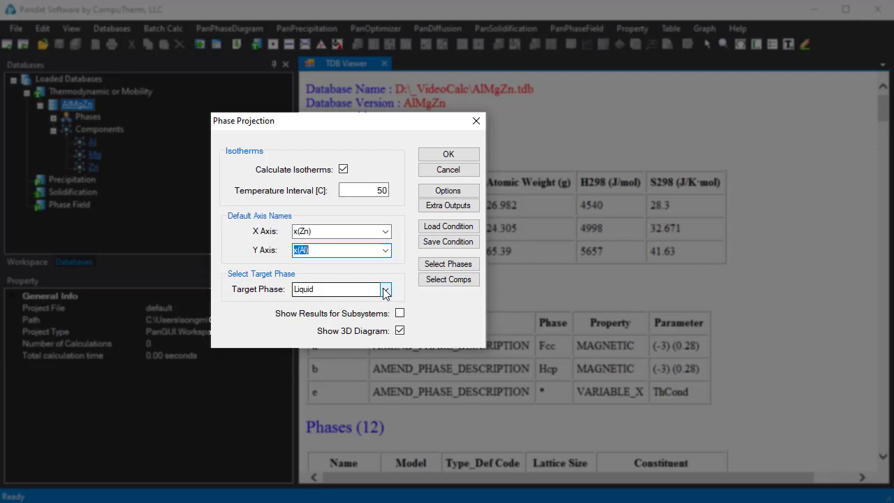
# Step: Keep Liquid as the target phase, enable results for subsystems, and run the phase projection
pyautogui.click(386, 289)
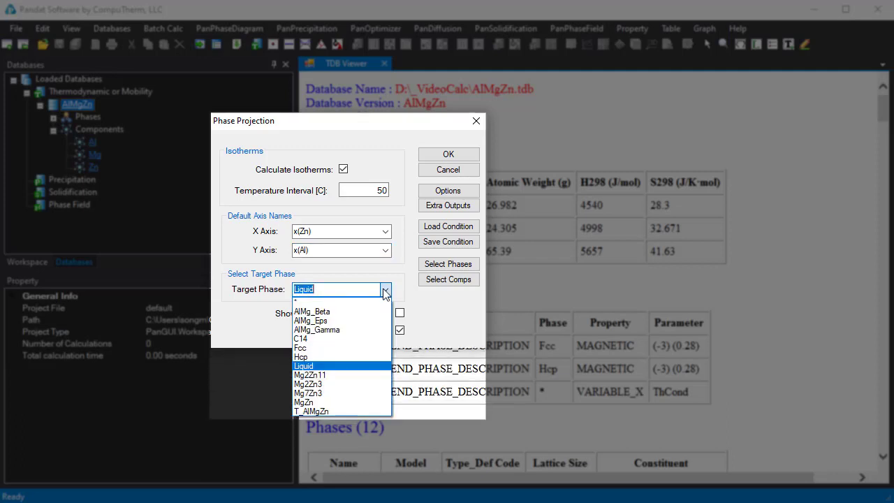
pyautogui.click(386, 290)
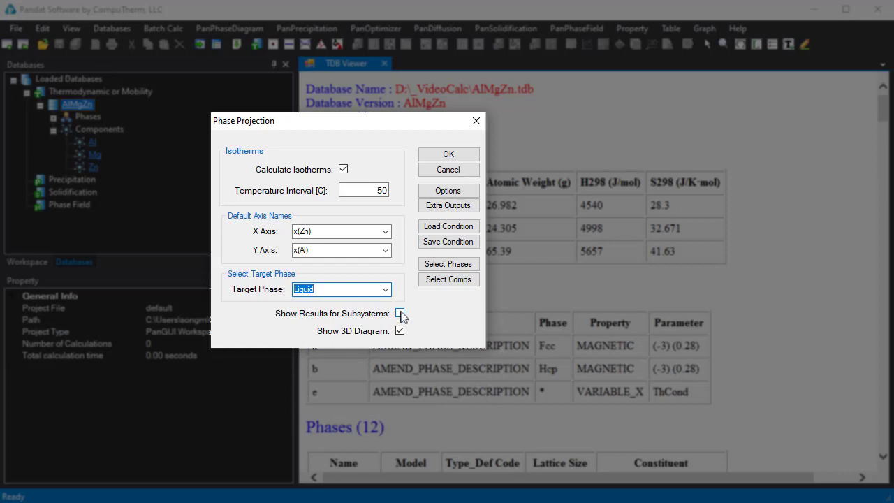
pyautogui.click(400, 313)
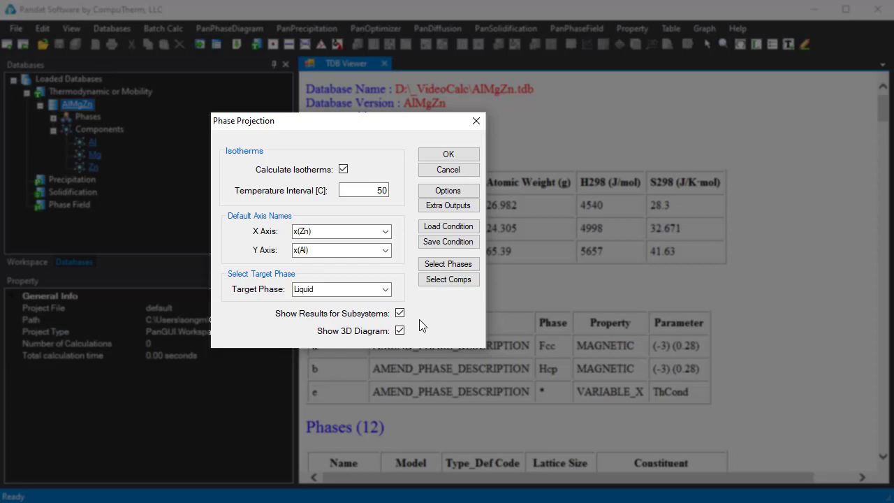
pyautogui.click(474, 156)
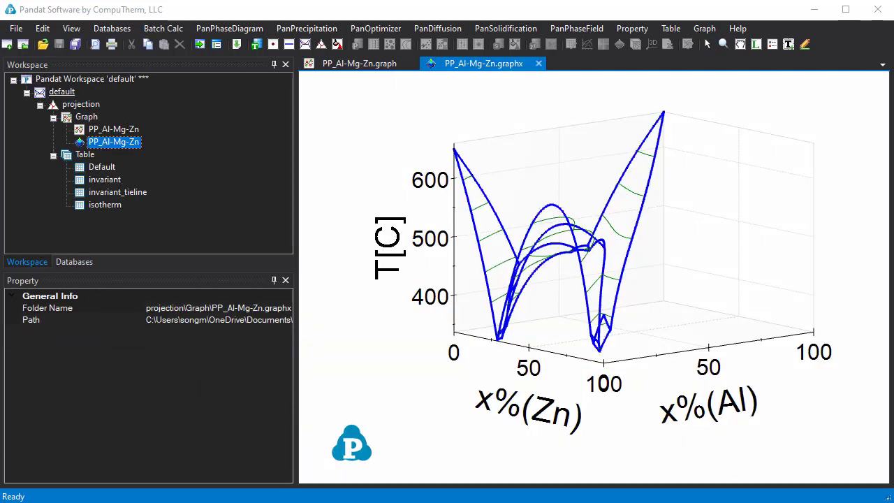
# Step: Examine the calculated Al-Mg-Zn projection in its 2D triangular plot and its 3D diagram
pyautogui.click(362, 65)
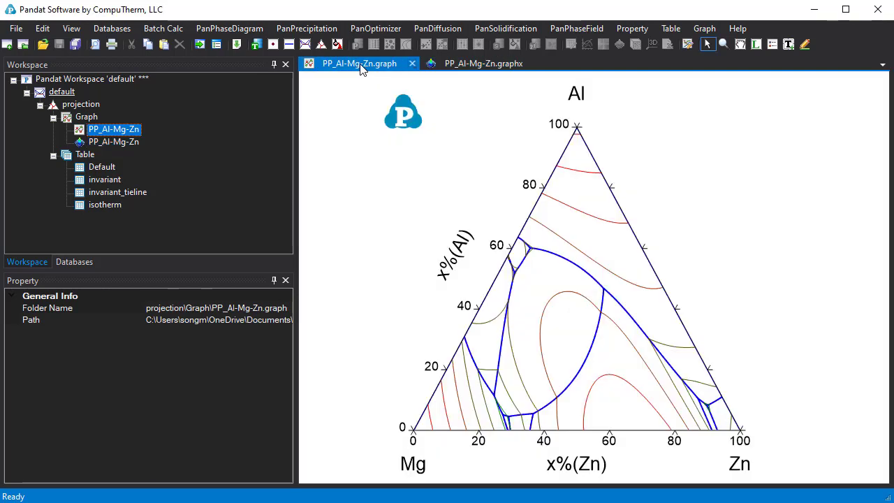
pyautogui.click(492, 67)
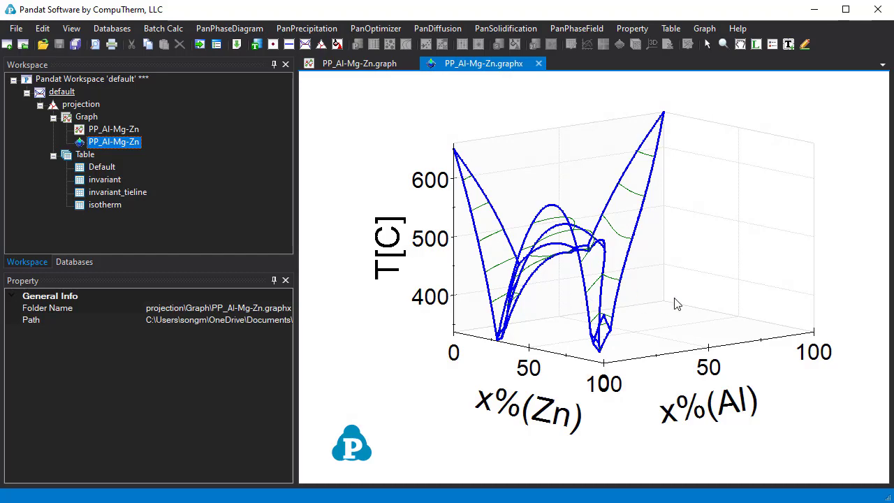
pyautogui.moveTo(719, 301); pyautogui.dragTo(685, 323)
# Step: Label the Fcc, T_AlMgZn, C14 and Hcp phase regions on the 2D Al-Mg-Zn projection
pyautogui.click(359, 63)
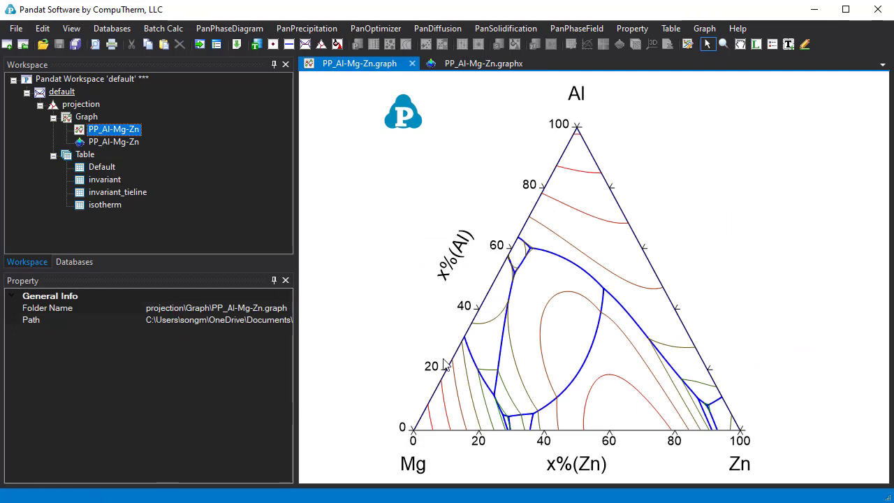
pyautogui.click(757, 45)
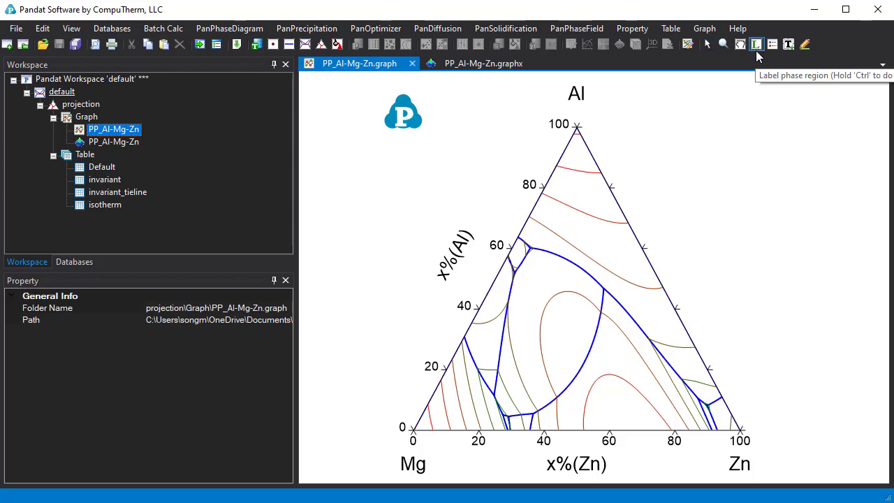
pyautogui.click(584, 231)
pyautogui.click(549, 313)
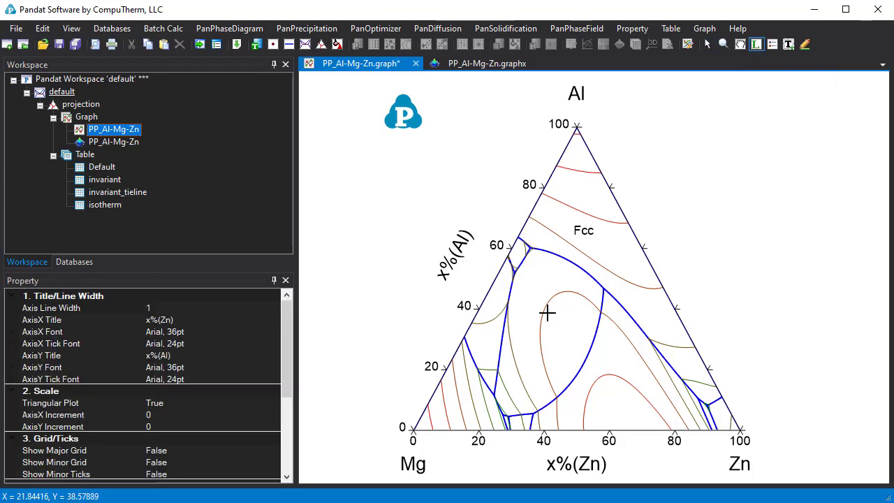
pyautogui.click(618, 396)
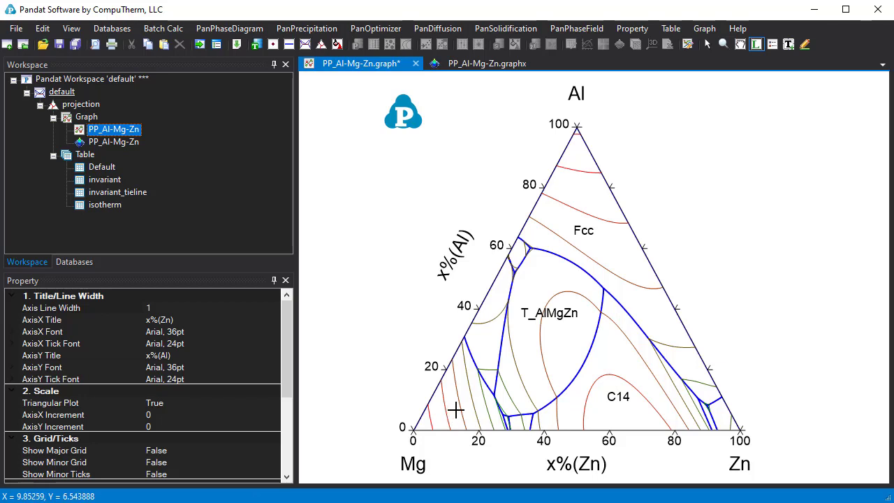
pyautogui.click(459, 410)
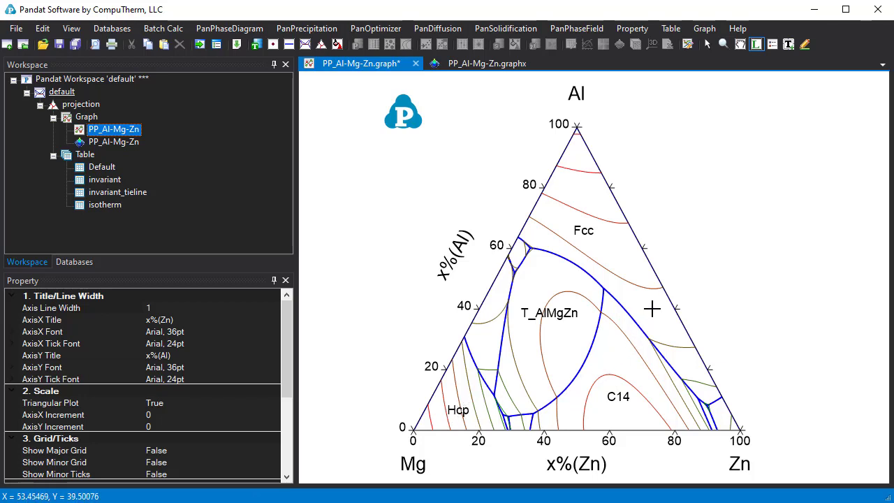
# Step: Add temperature labels to the 500C, 550C and 600C isotherms in the Fcc region
pyautogui.moveTo(651, 289)
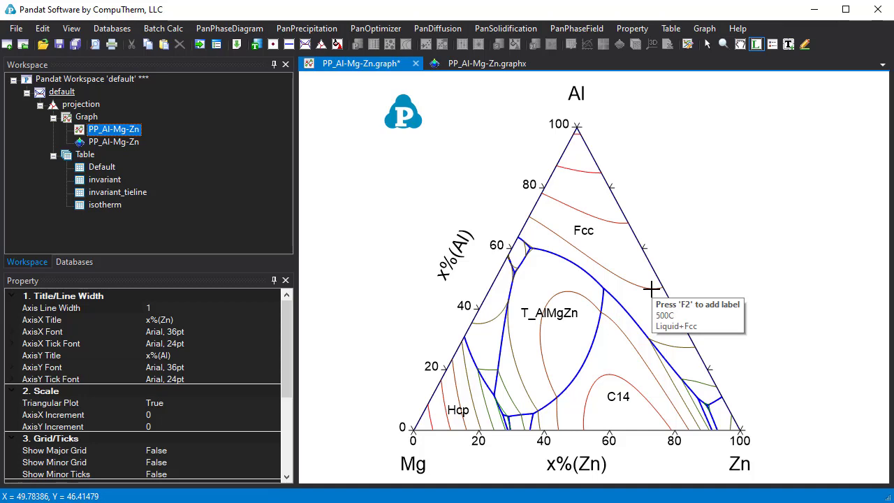
pyautogui.press('F2')
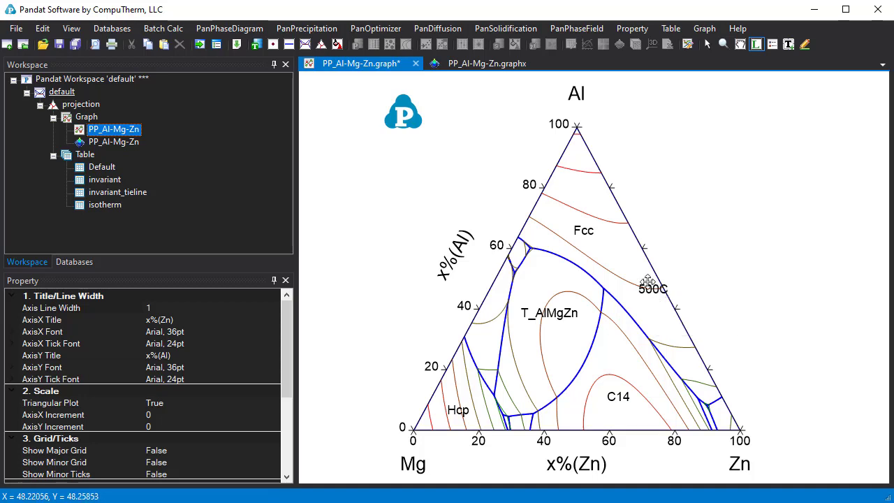
pyautogui.moveTo(618, 222)
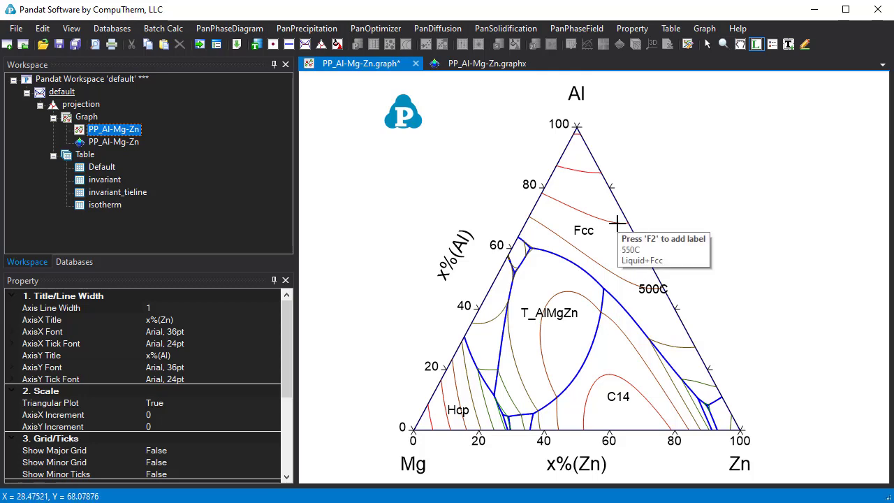
pyautogui.press('F2')
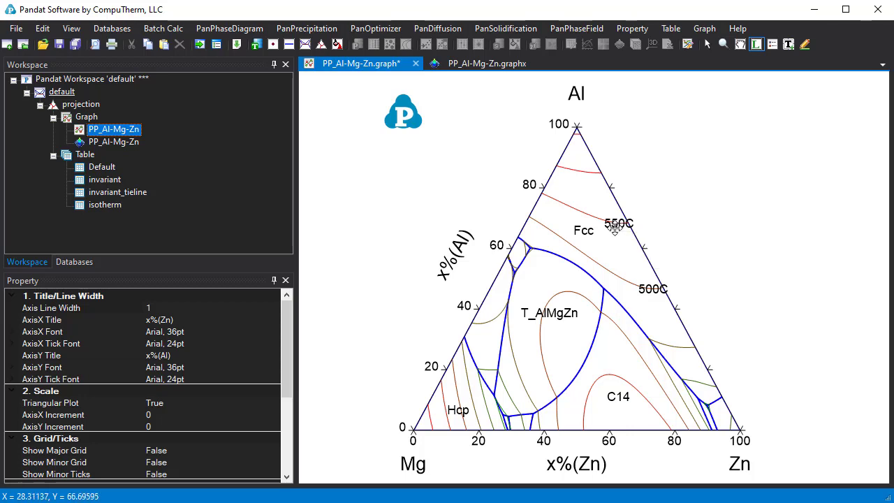
pyautogui.moveTo(589, 172)
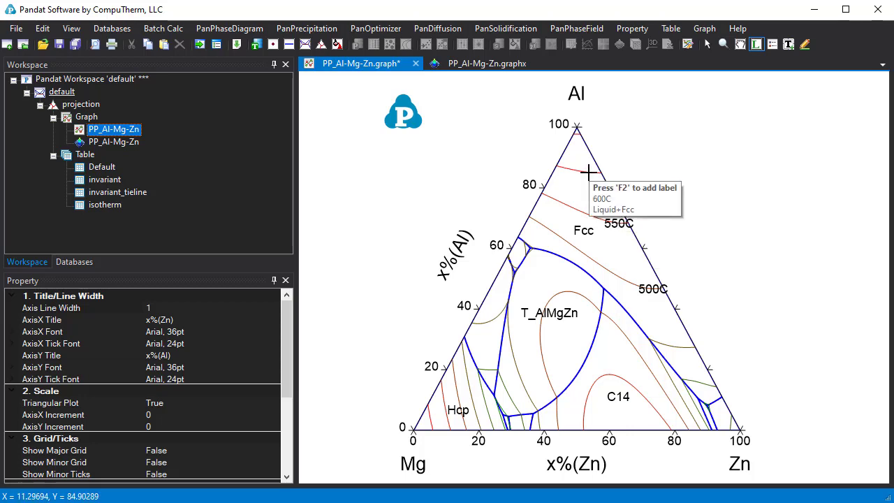
pyautogui.press('F2')
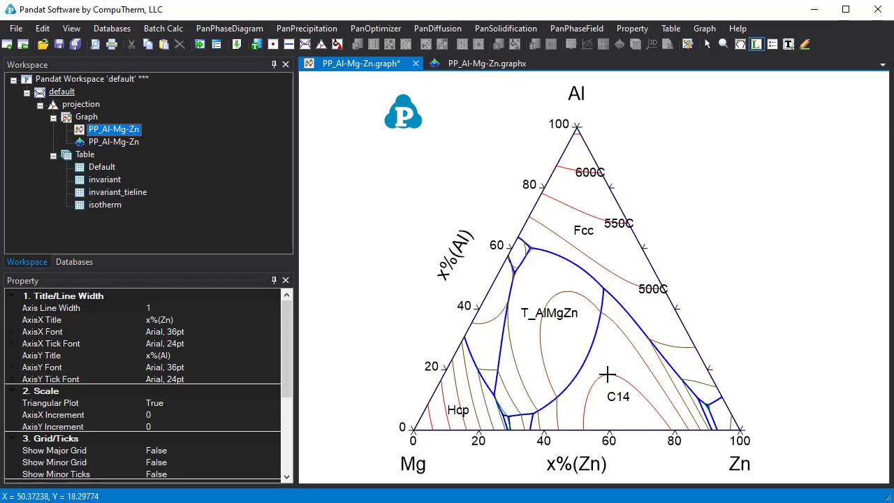
# Step: Add temperature labels to the 550C and 500C isotherms in the C14 region
pyautogui.moveTo(608, 376)
pyautogui.press('F2')
pyautogui.moveTo(624, 333)
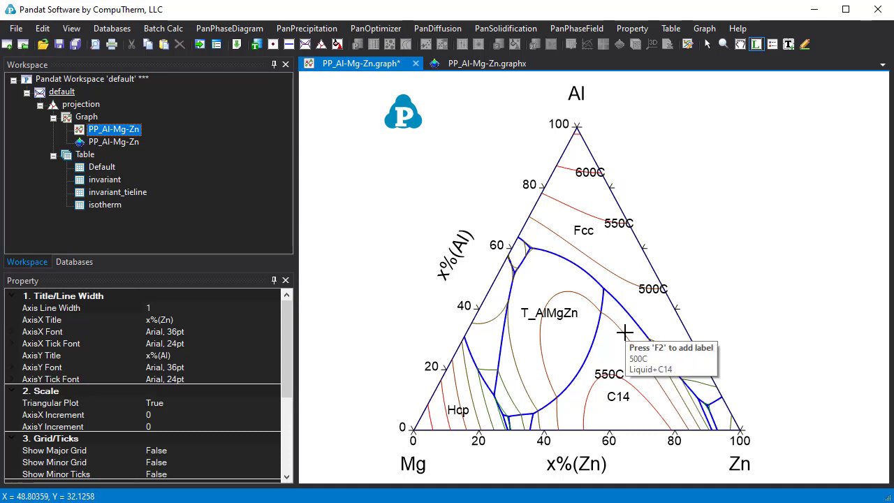
pyautogui.press('F2')
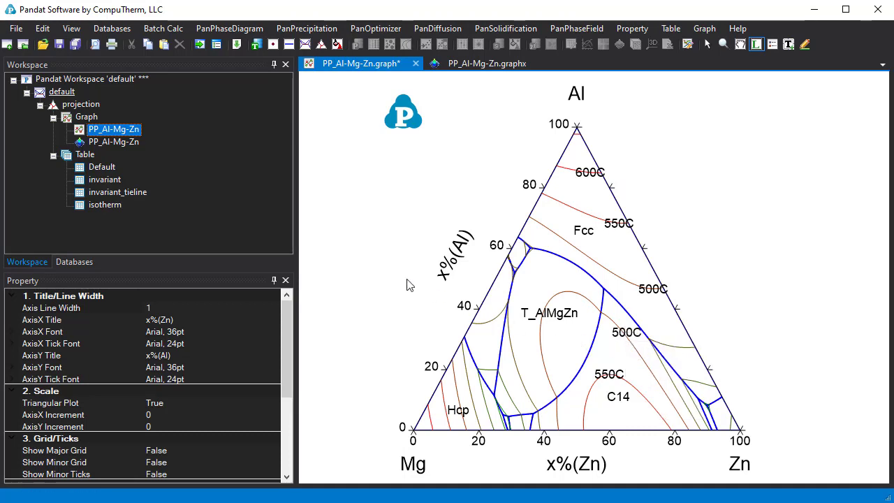
# Step: Review the Default, invariant and isotherm result tables for temperatures, reactions, phases and compositions
pyautogui.doubleClick(113, 169)
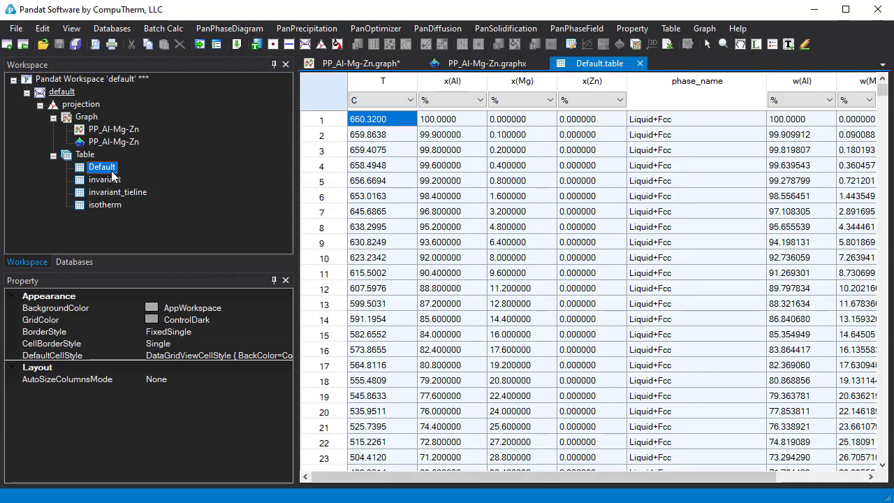
pyautogui.doubleClick(111, 181)
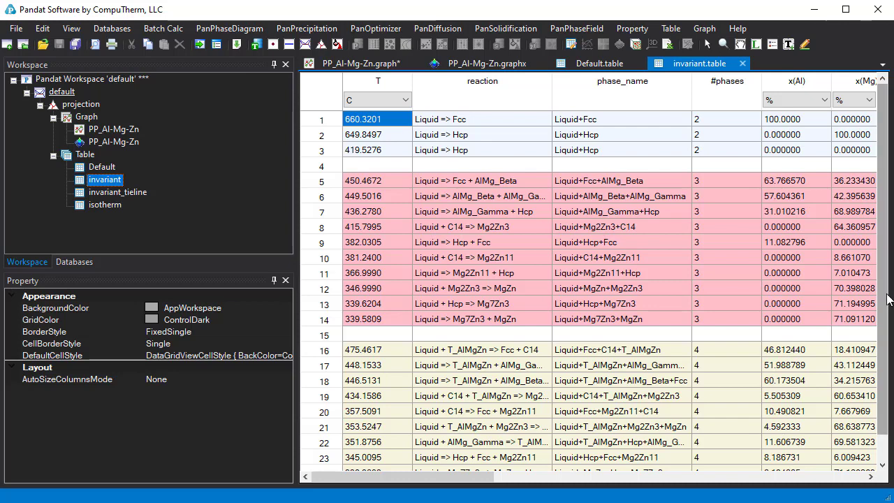
pyautogui.scroll(-1, 890, 307)
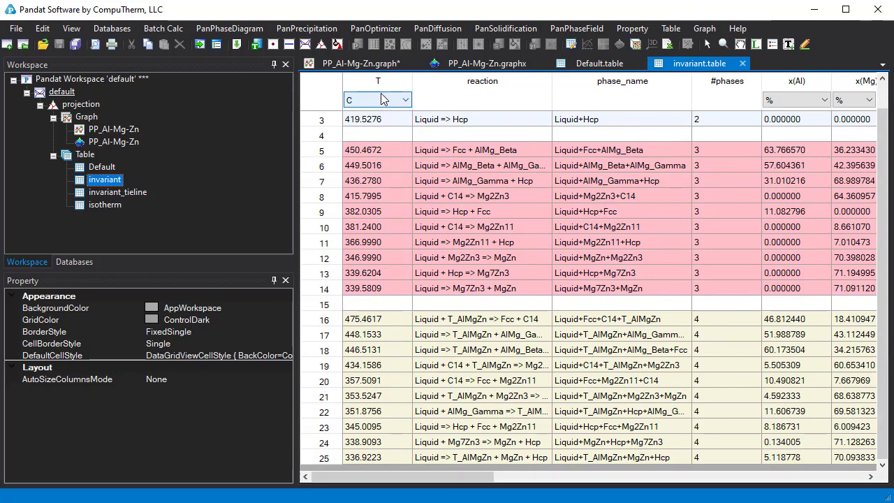
pyautogui.click(402, 100)
pyautogui.click(487, 90)
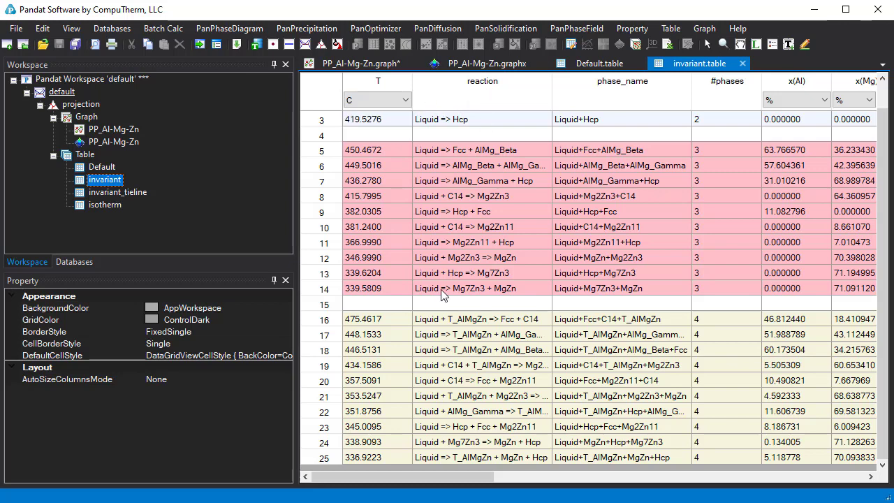
pyautogui.moveTo(447, 481); pyautogui.dragTo(475, 482)
pyautogui.doubleClick(105, 205)
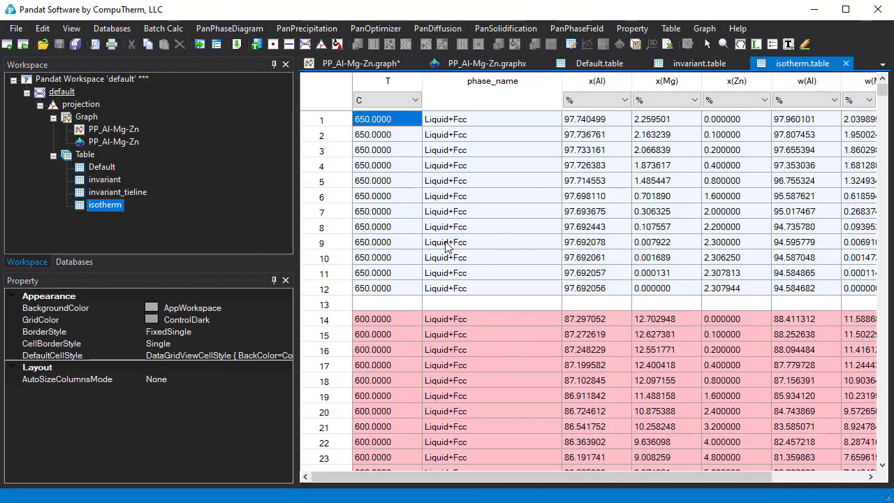
# Step: Create a 3D surface graph from the x(Al), x(Zn) and T columns of the Default table and rotate it for inspection
pyautogui.doubleClick(102, 167)
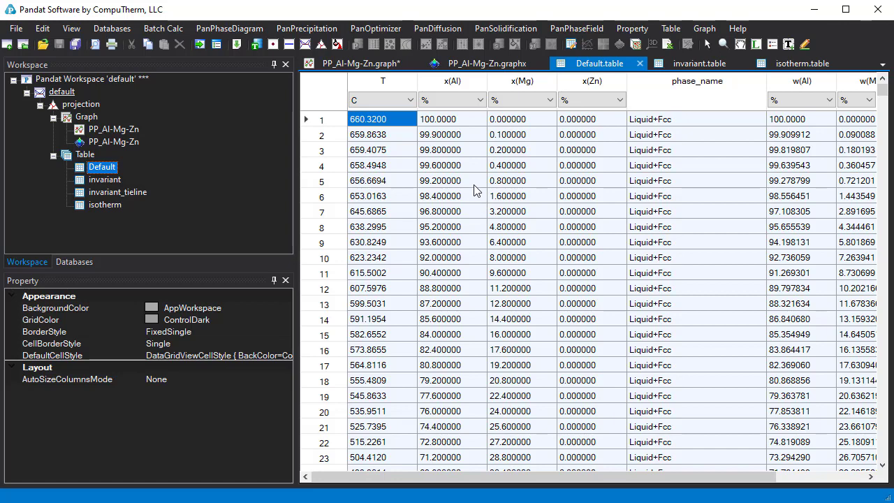
pyautogui.click(448, 81)
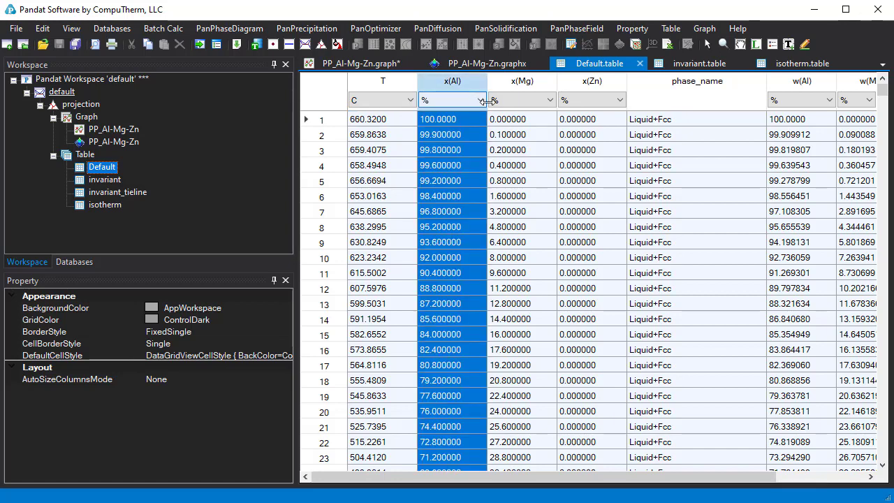
pyautogui.keyDown('ctrl'); pyautogui.click(599, 83); pyautogui.keyUp('ctrl')
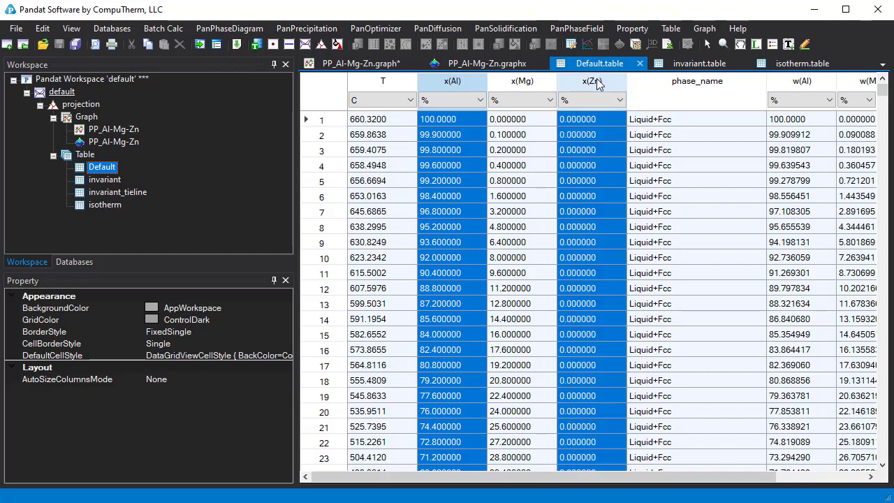
pyautogui.keyDown('ctrl'); pyautogui.click(378, 84); pyautogui.keyUp('ctrl')
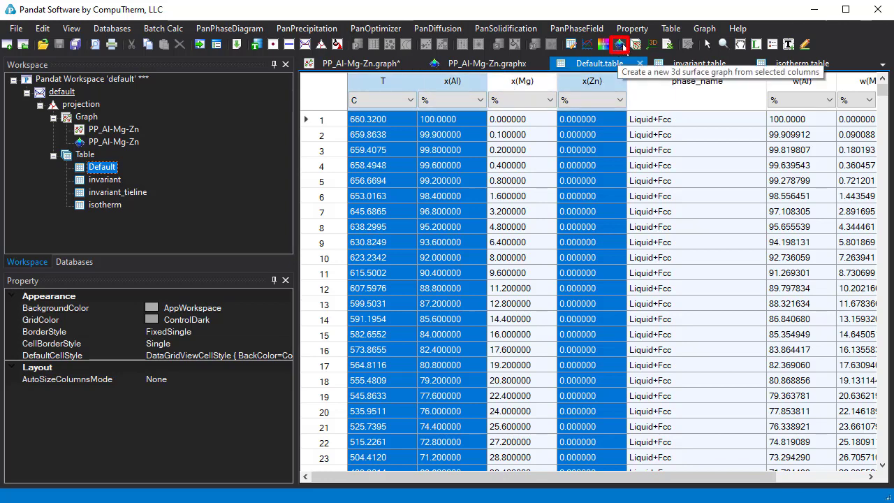
pyautogui.click(677, 30)
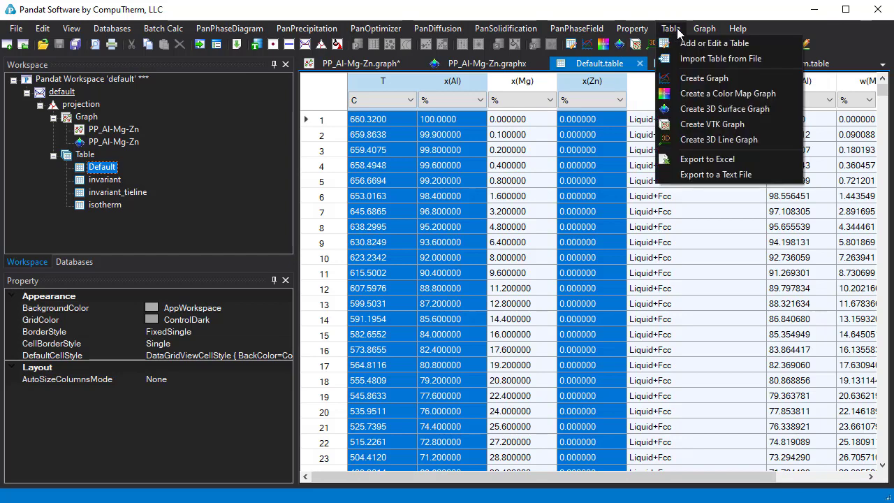
pyautogui.click(758, 110)
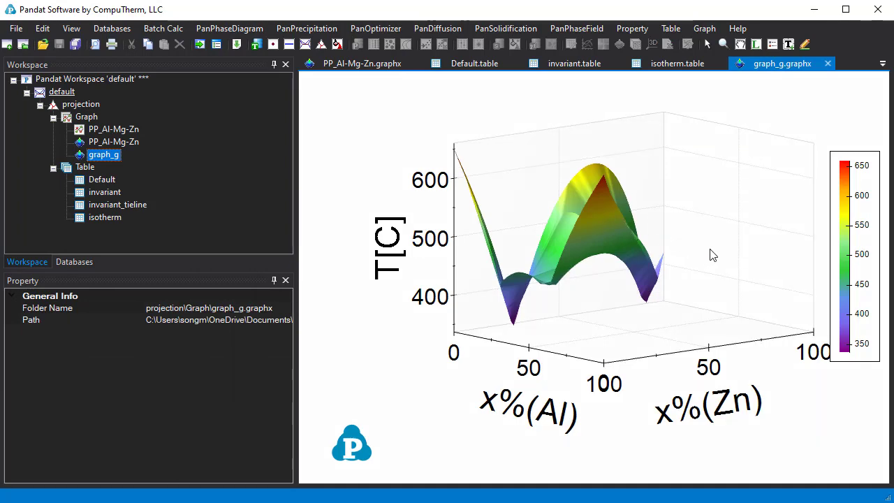
pyautogui.moveTo(707, 255); pyautogui.dragTo(635, 293)
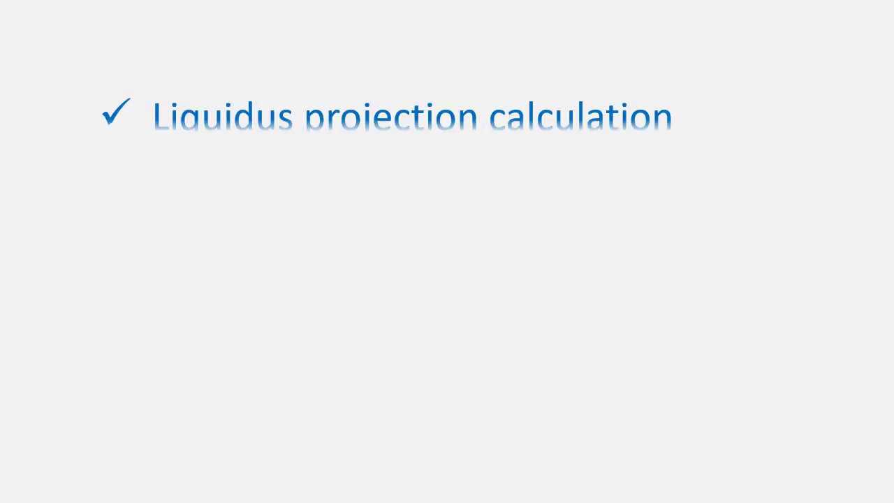